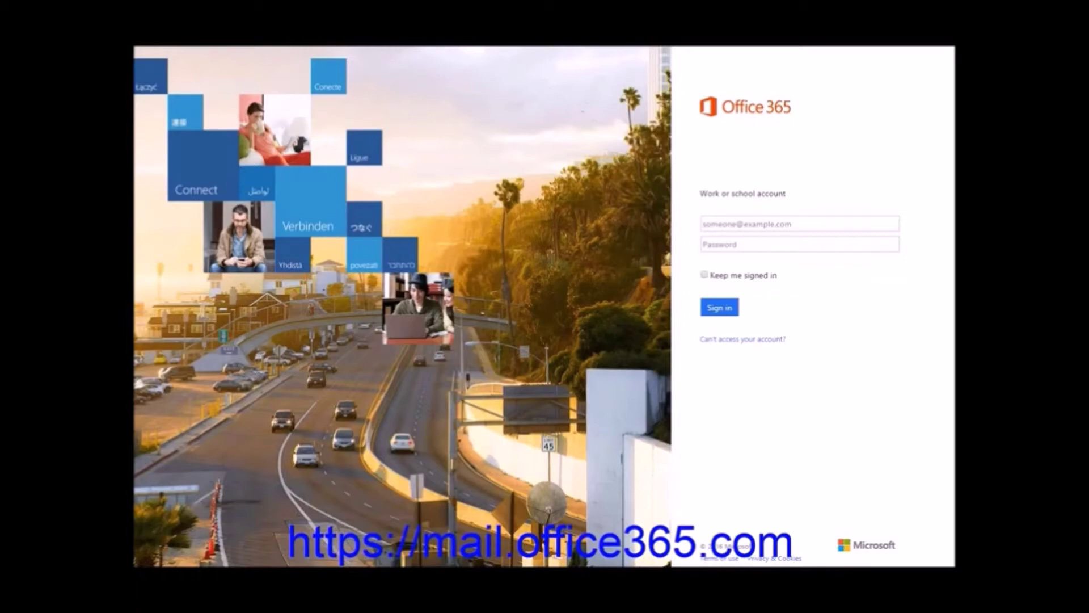
# Sign in with the work account e-mail, keeping me signed in, to reach the Outlook inbox
pyautogui.click(810, 222)
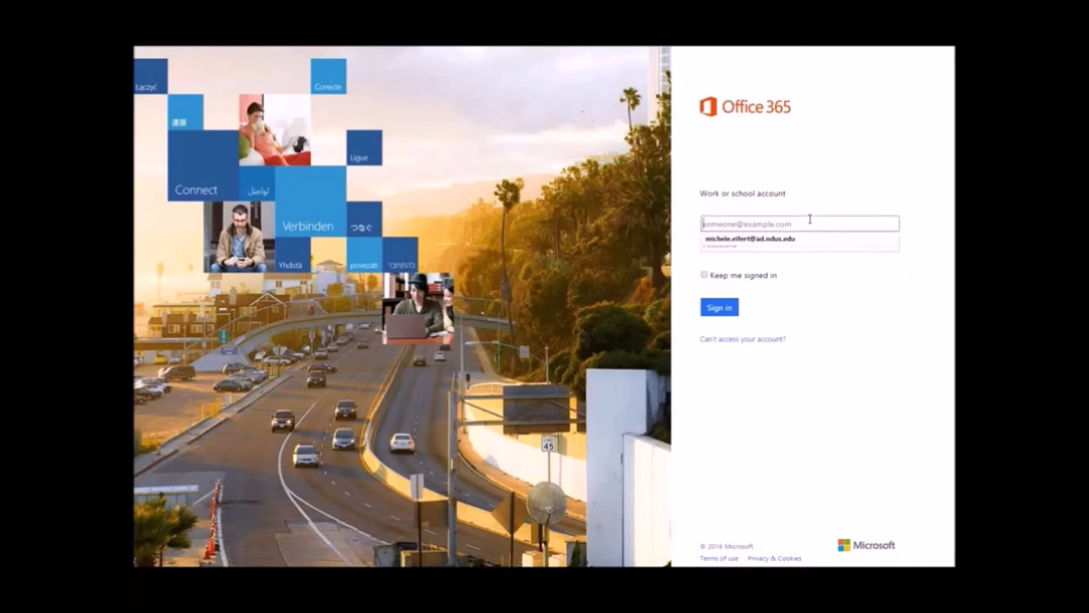
pyautogui.write('NDUS.')
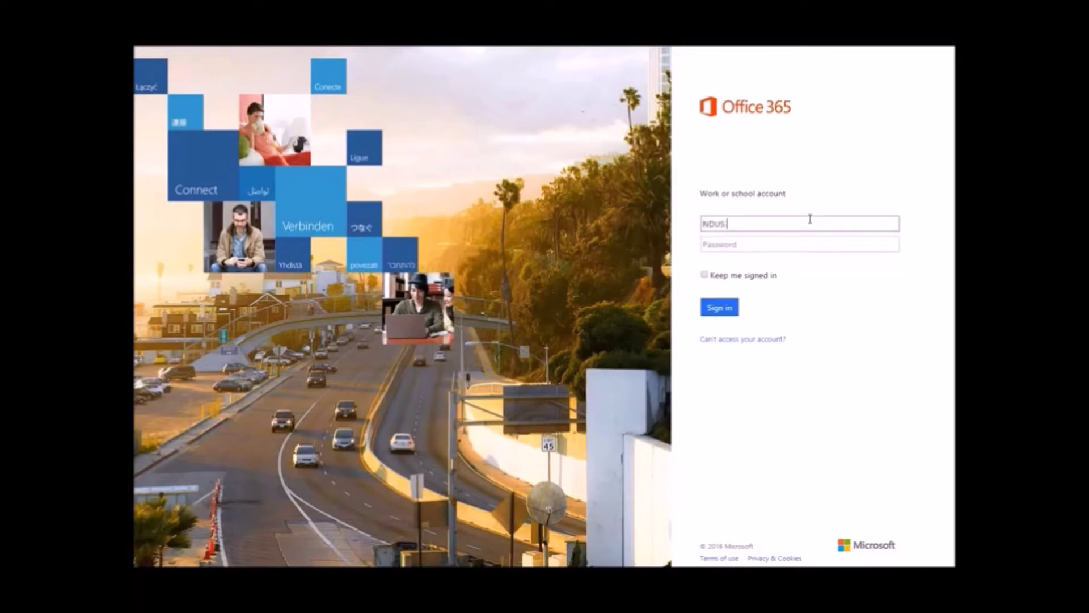
pyautogui.write('identifier@NDUS.edu')
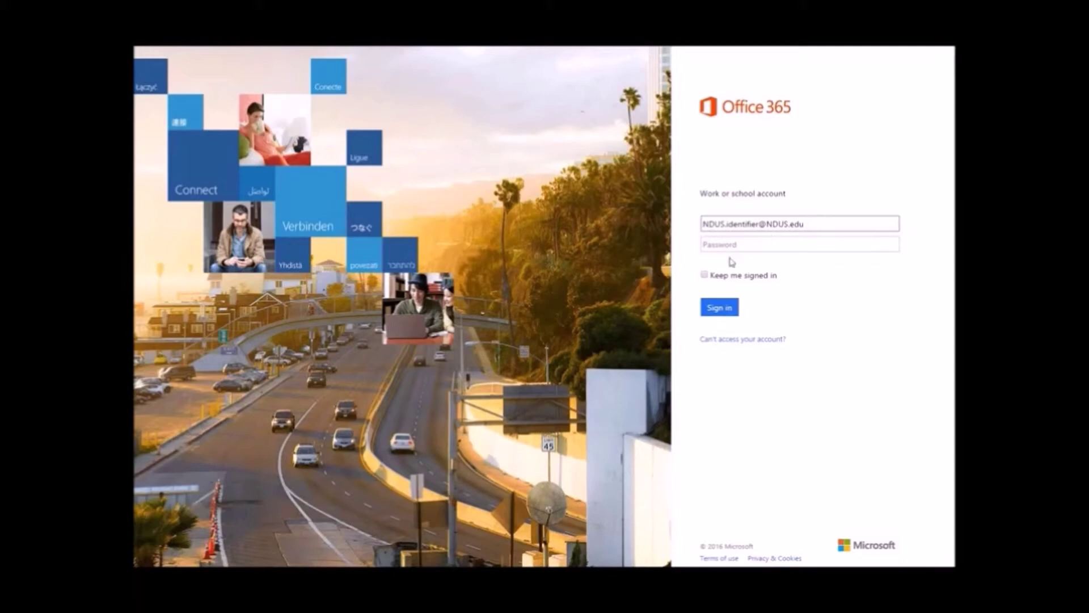
pyautogui.click(705, 274)
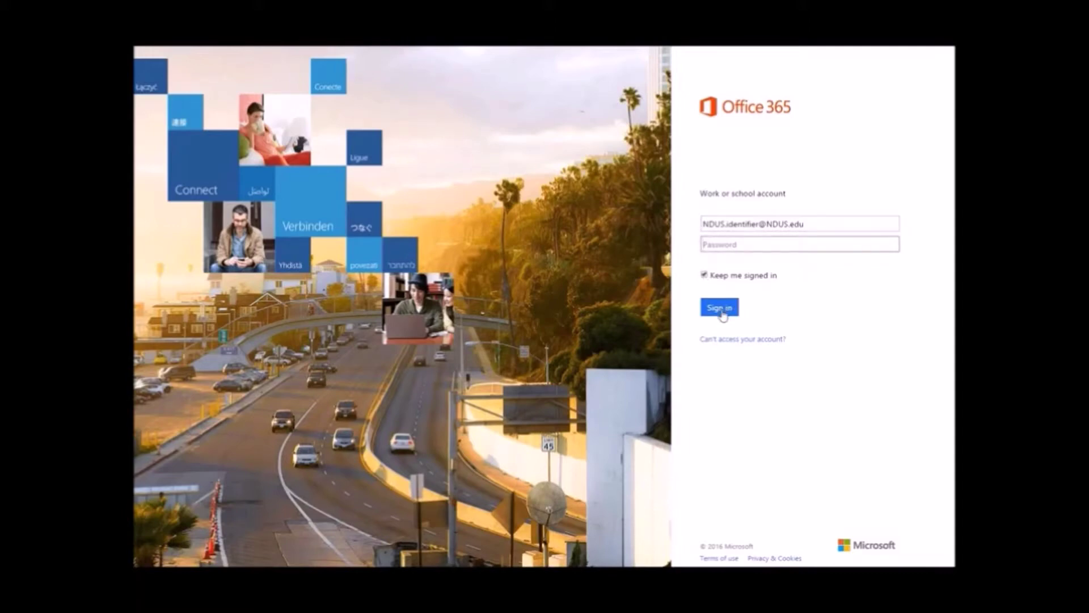
pyautogui.click(704, 276)
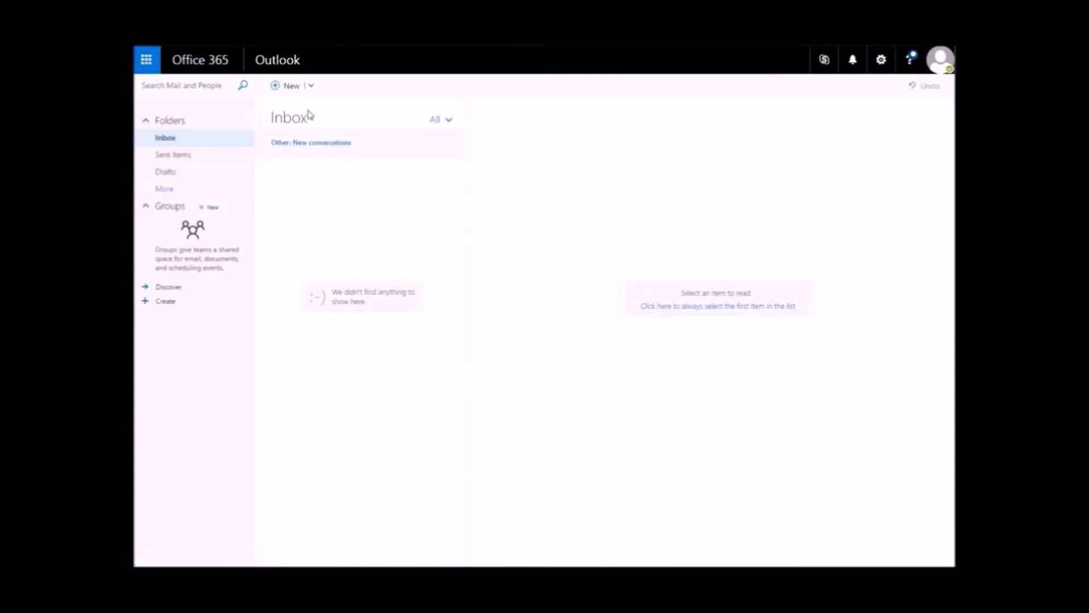
# Switch to the Mail app from the Office app launcher to see the three new messages
pyautogui.click(147, 67)
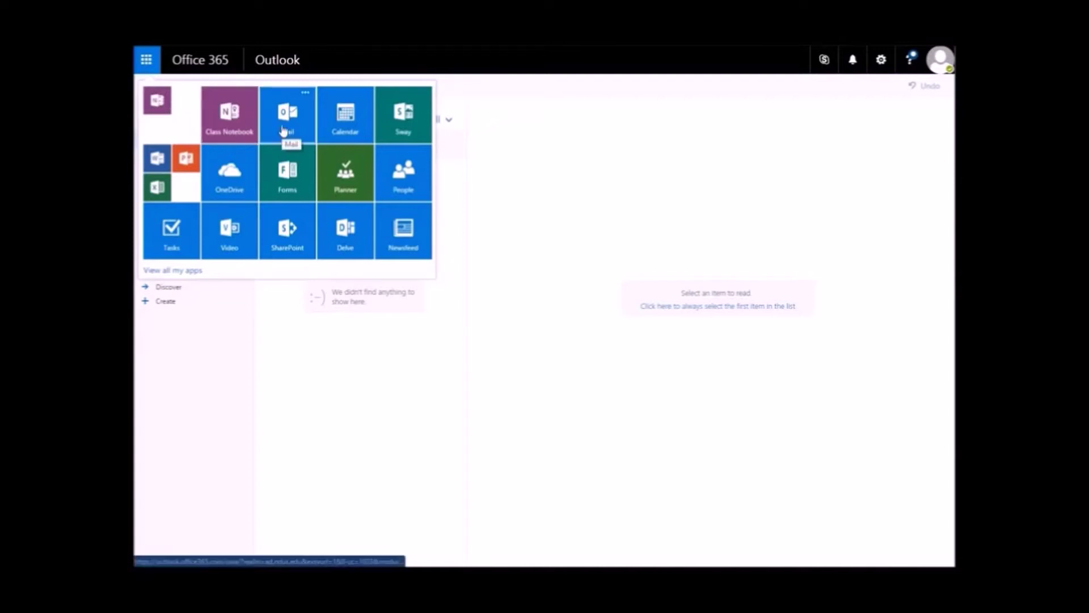
pyautogui.click(282, 130)
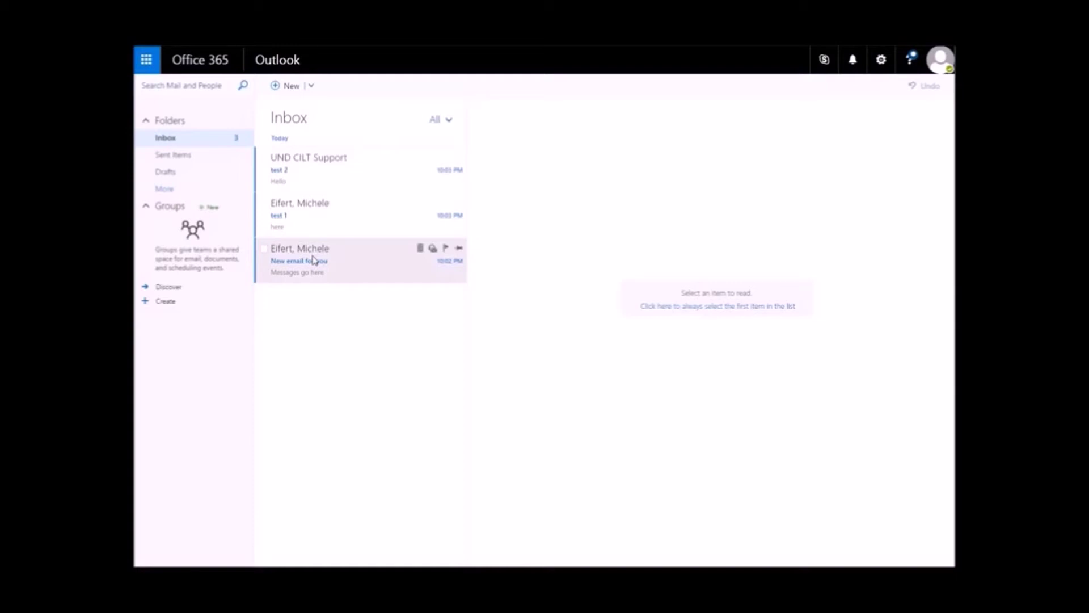
# Delete 'New email for you', then delete 'test 1' and 'test 2' together
pyautogui.click(421, 250)
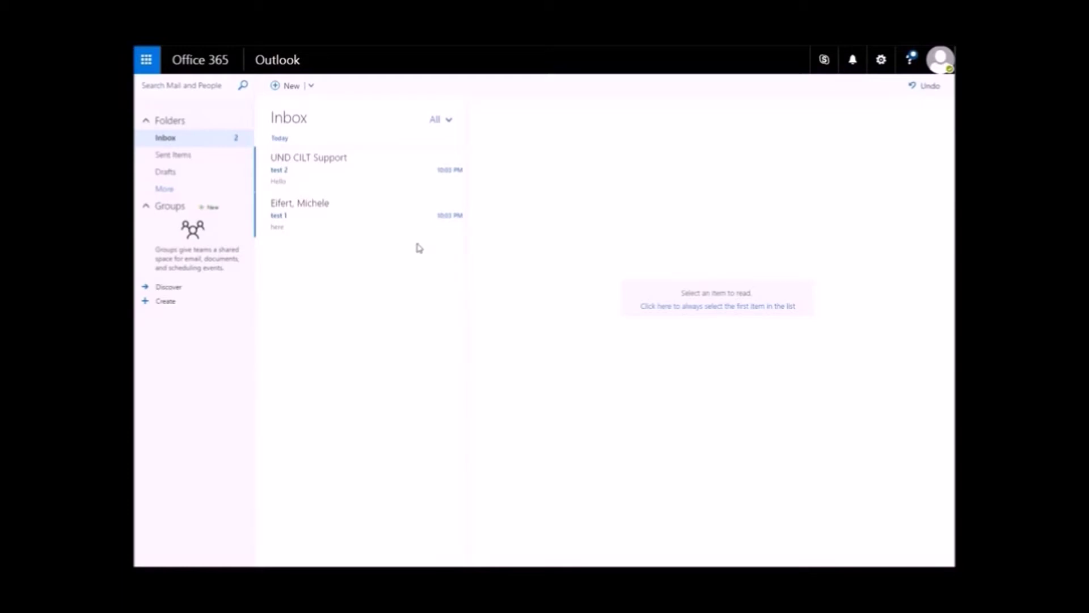
pyautogui.click(266, 208)
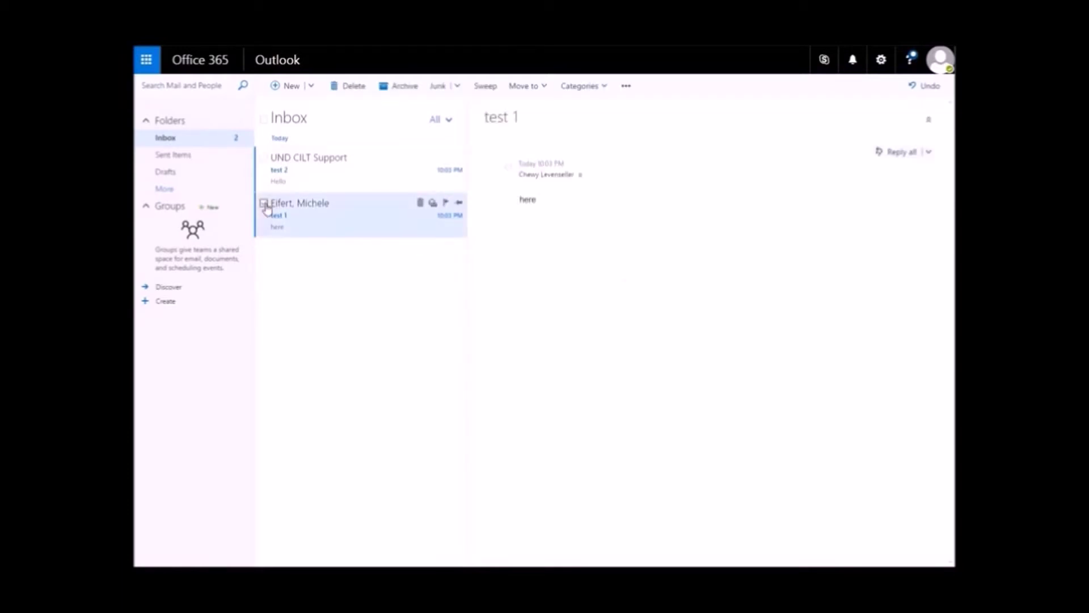
pyautogui.click(265, 159)
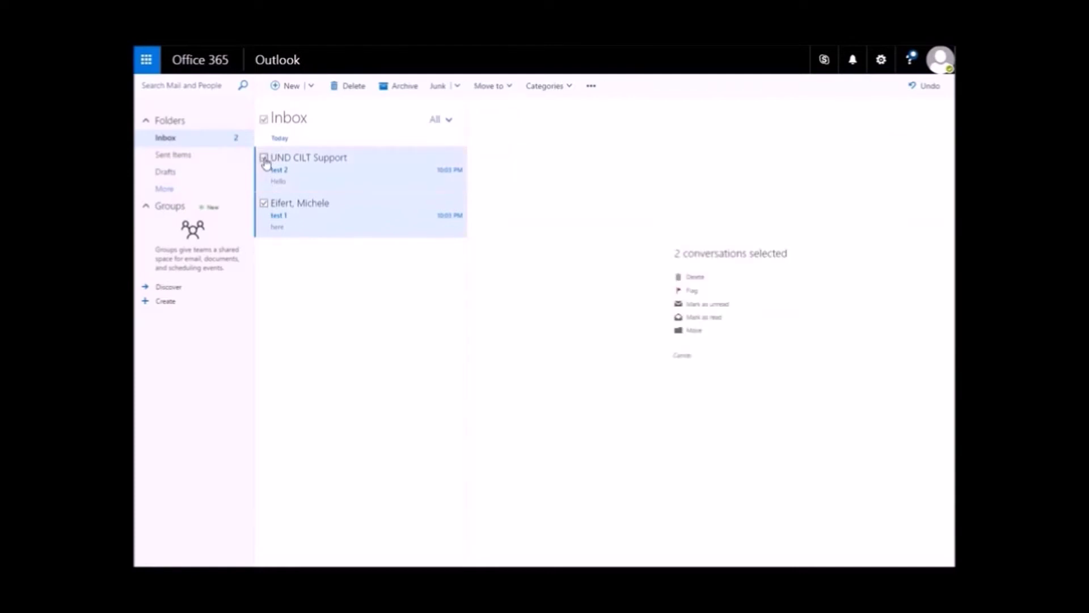
pyautogui.click(360, 91)
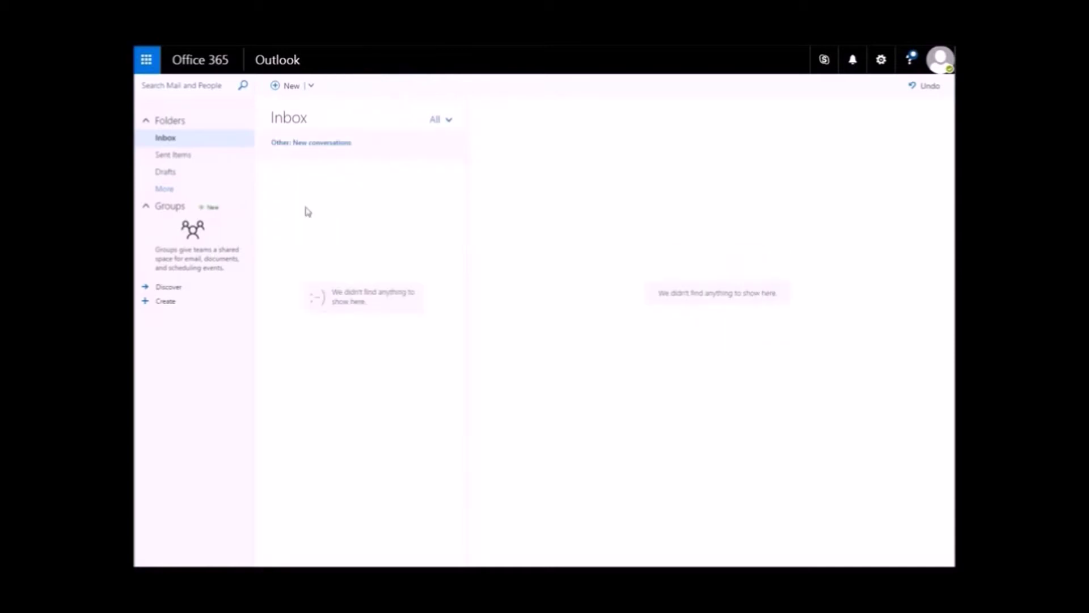
# Write a new email to the colleague with subject 'Test sending', body 'Message here', and a PDF attached
pyautogui.click(280, 91)
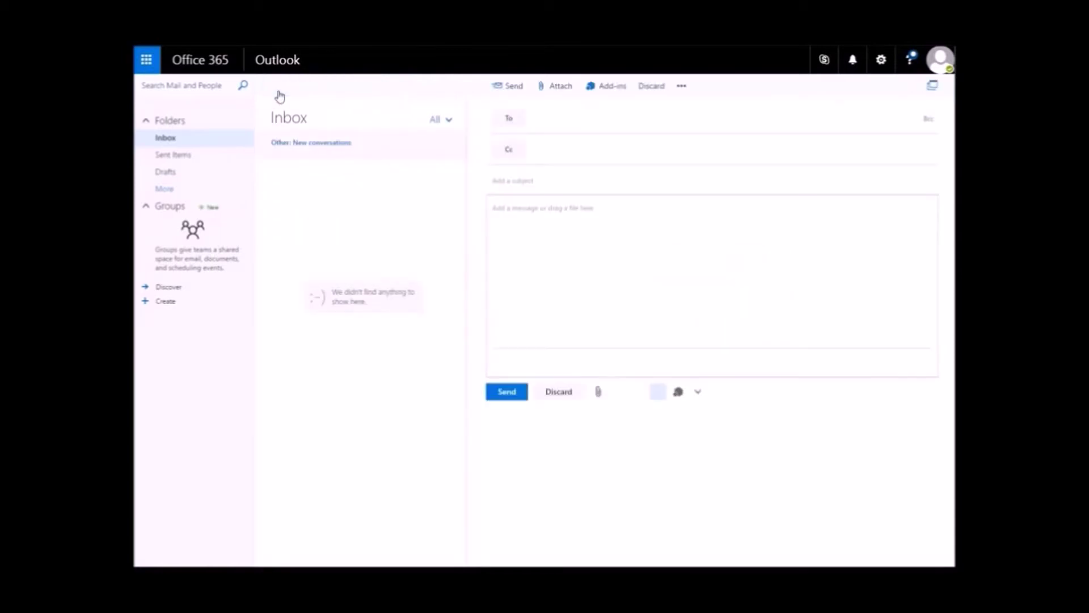
pyautogui.write('m')
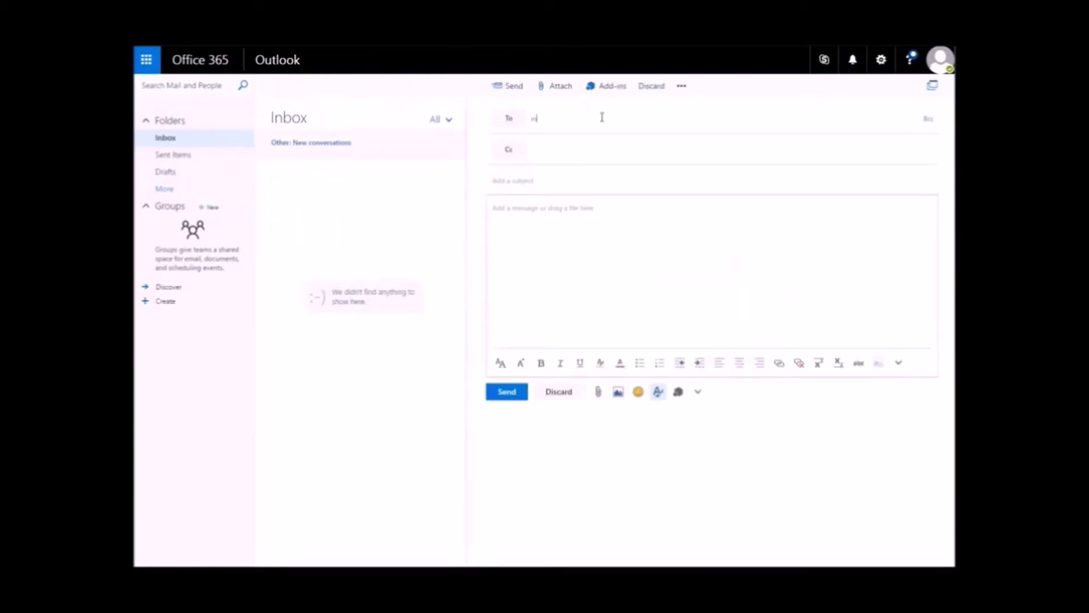
pyautogui.write('ichele.er')
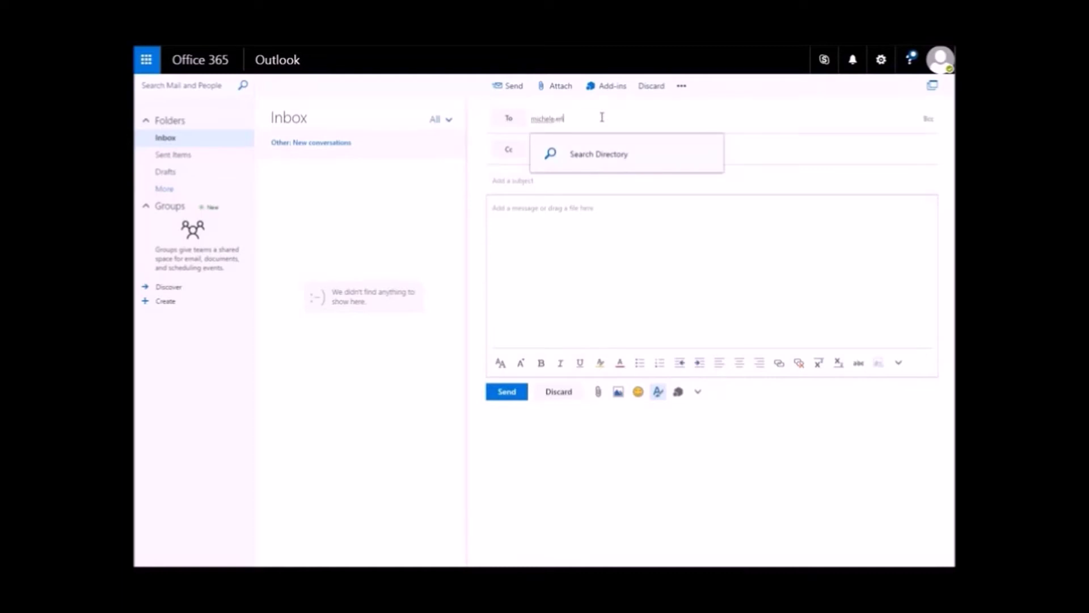
pyautogui.click(557, 183)
pyautogui.write('Test sending')
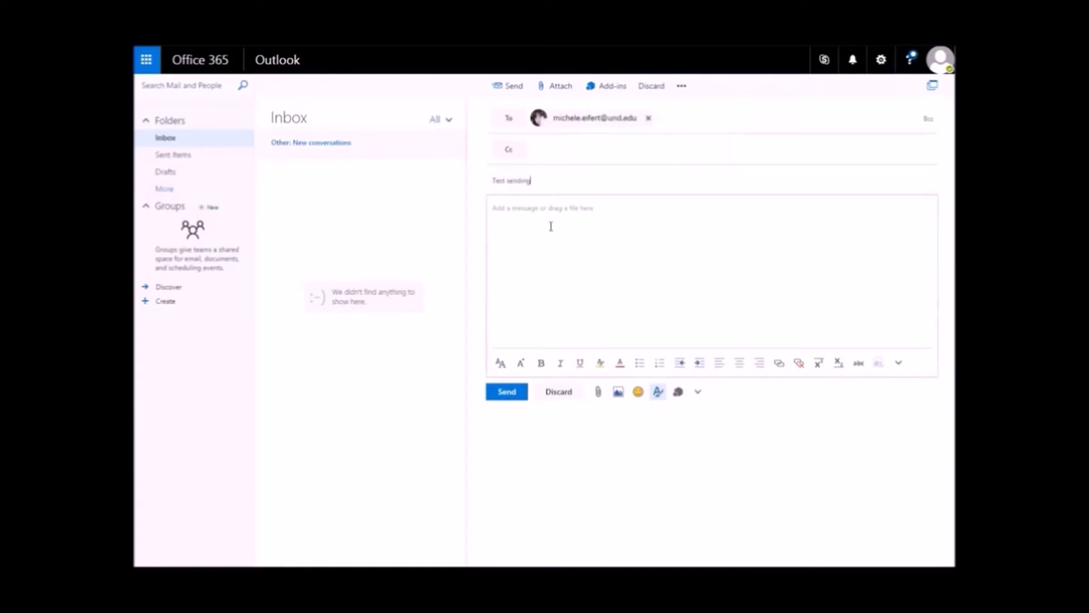
pyautogui.click(551, 226)
pyautogui.write('Message here')
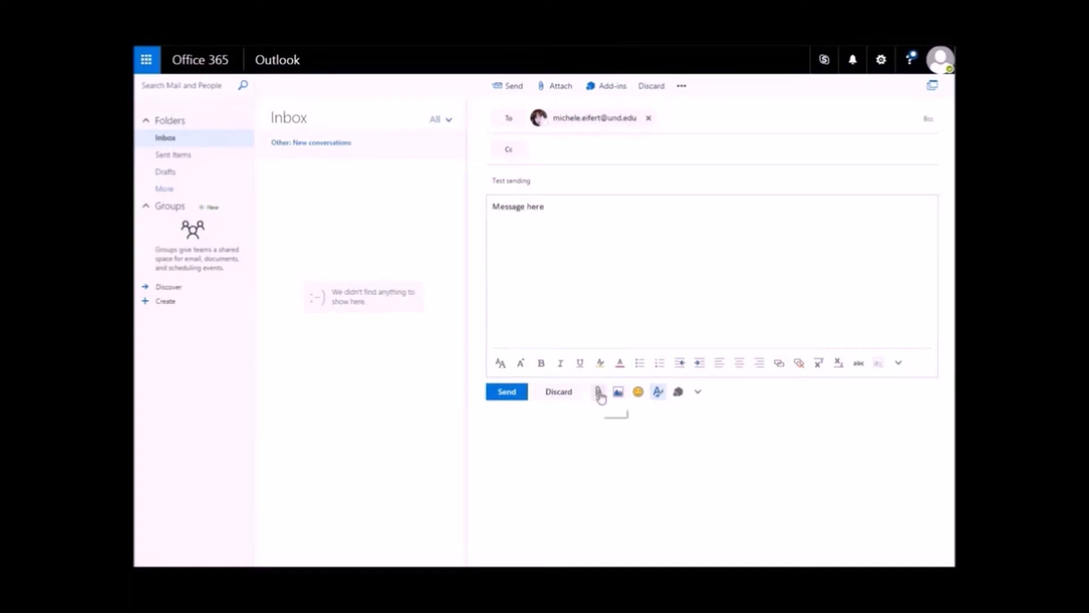
pyautogui.click(564, 86)
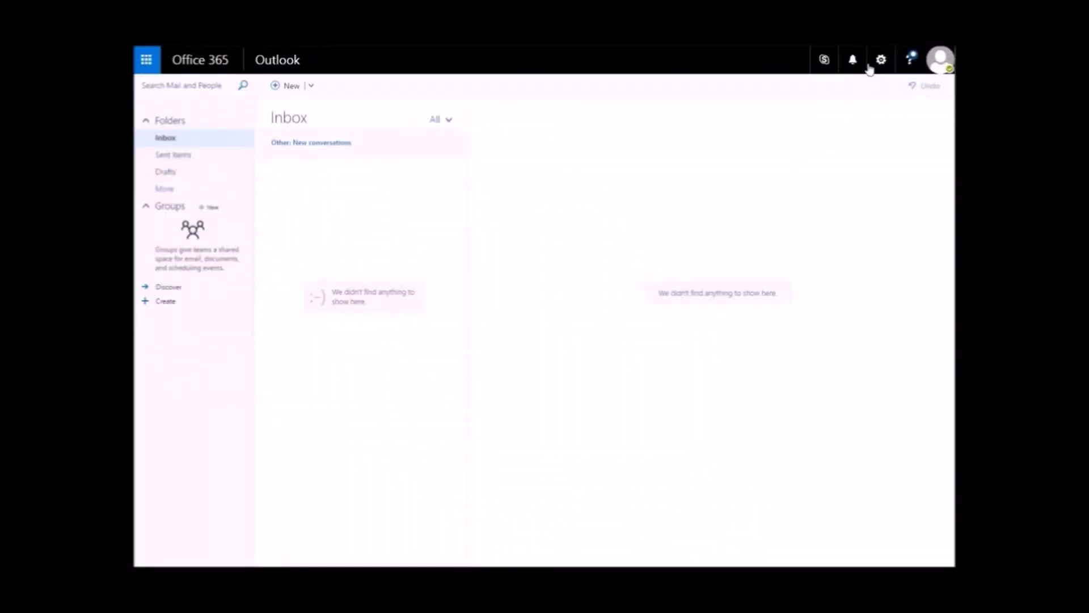
pyautogui.click(826, 62)
# Create a blank Word Online document, try sharing it, then return to the Office app list
pyautogui.click(145, 67)
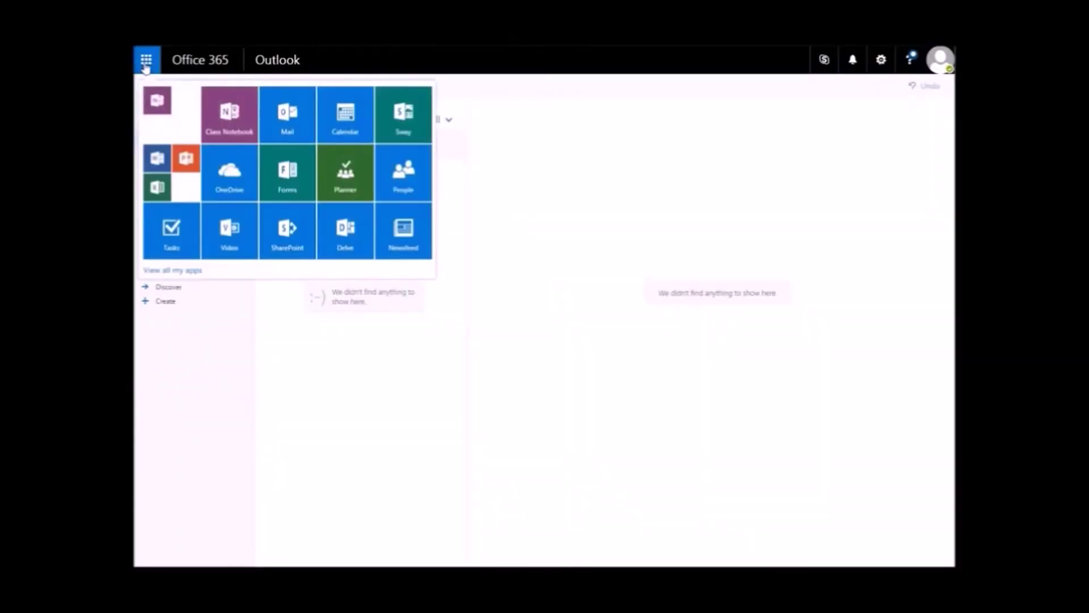
pyautogui.click(157, 158)
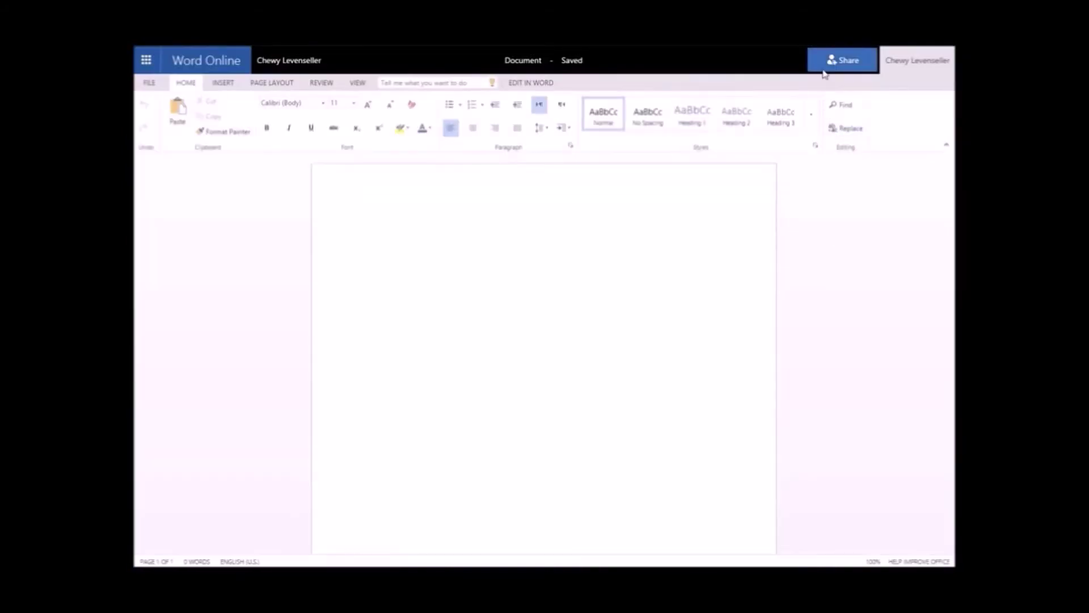
pyautogui.click(833, 63)
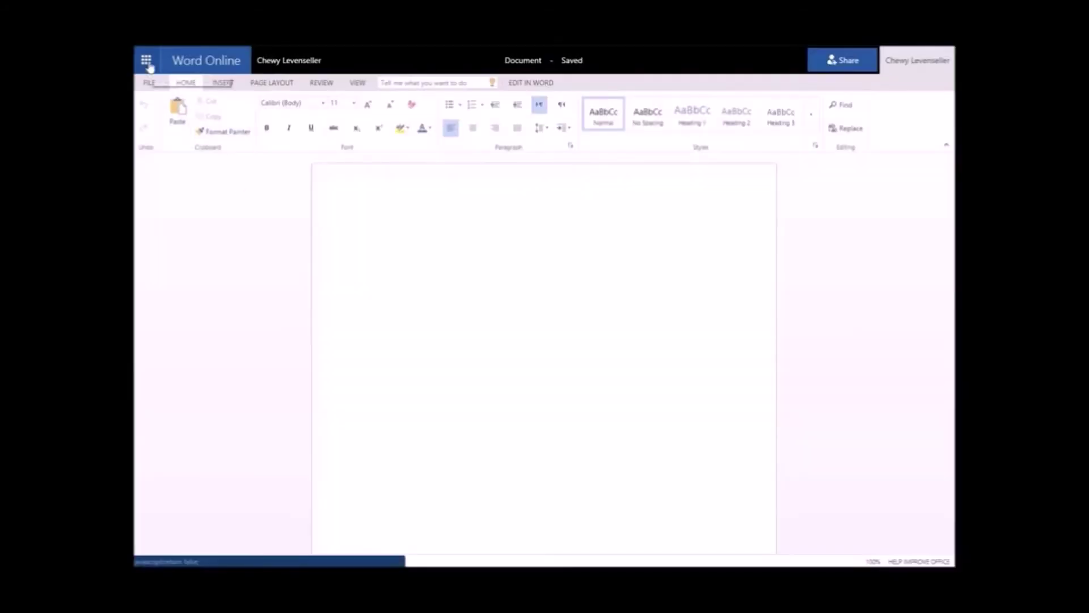
pyautogui.click(147, 62)
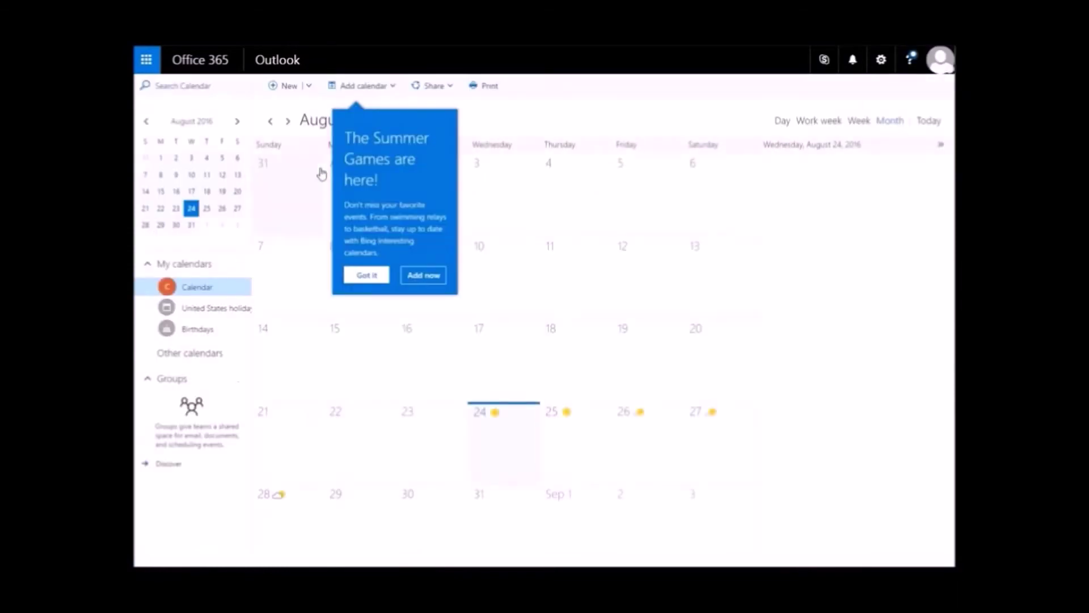
# Dismiss the Summer Games promo, show Thursday, August 25, and cancel a started new event
pyautogui.click(366, 275)
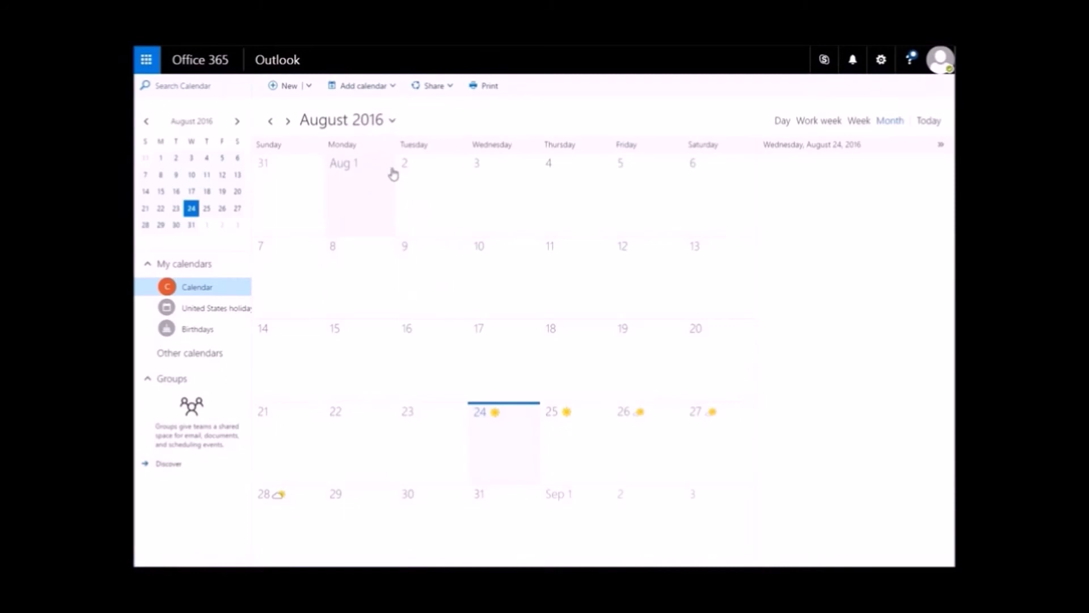
pyautogui.click(575, 441)
pyautogui.click(291, 86)
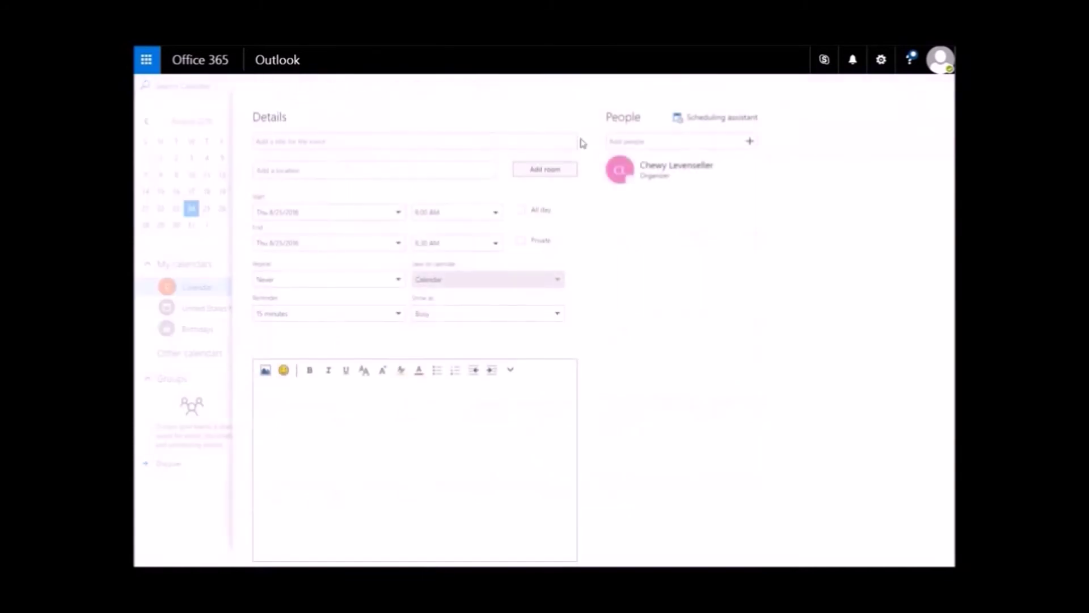
pyautogui.press('Escape')
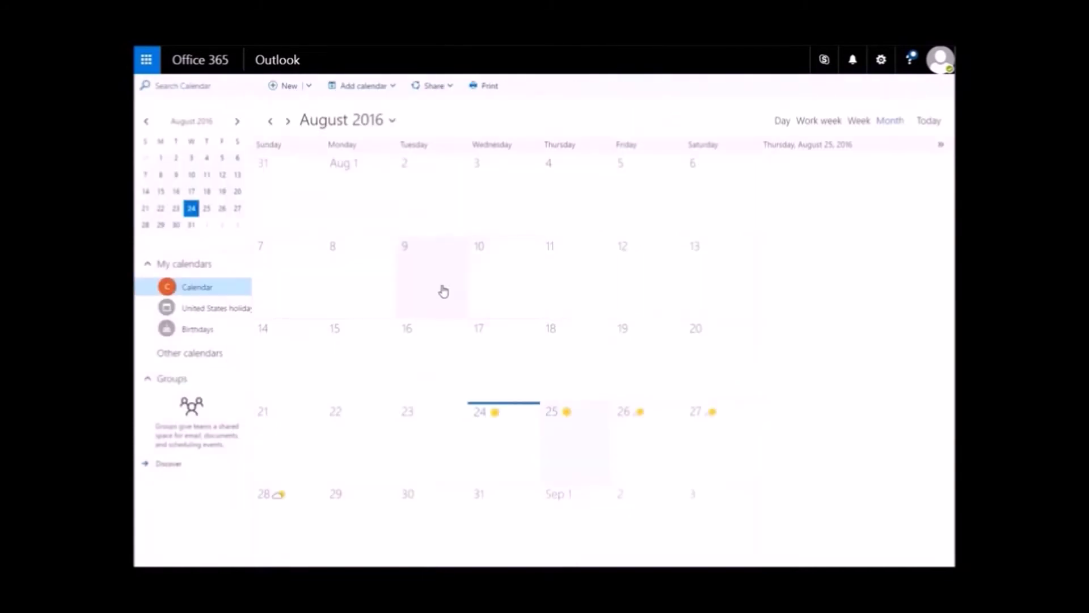
# Switch to OneDrive's Files list and bring up the account Settings page
pyautogui.click(157, 68)
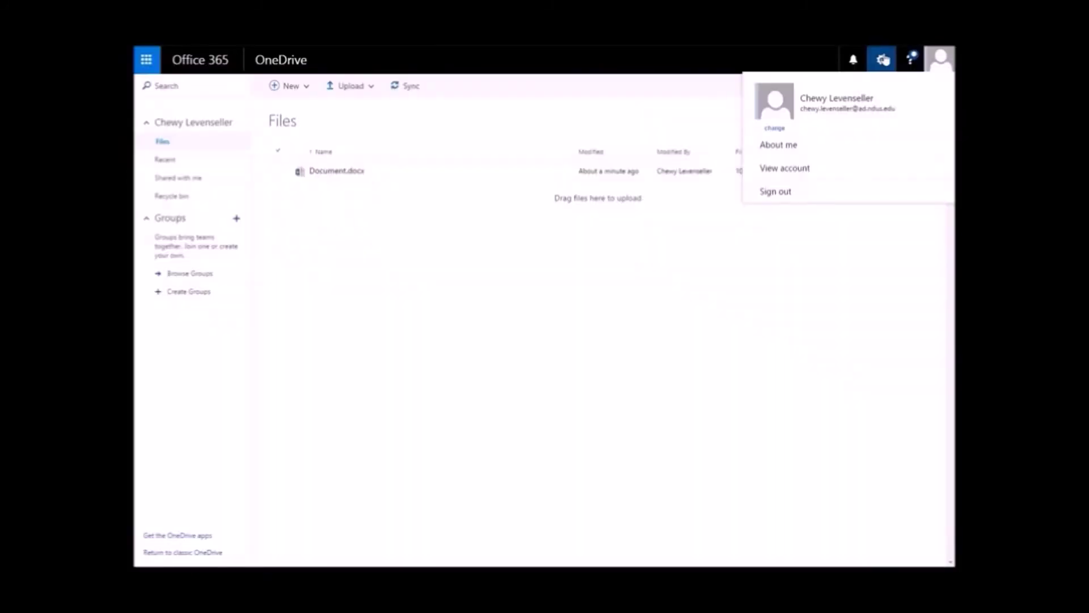
pyautogui.click(884, 60)
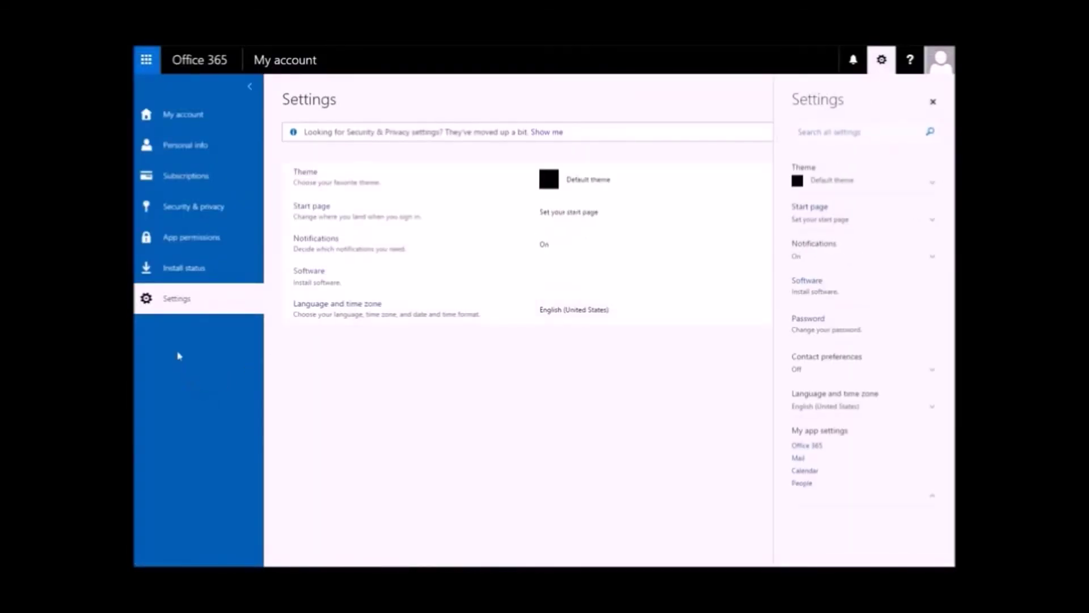
# Go from Install status to the Office desktop install page and list the 32-bit and 64-bit versions
pyautogui.click(182, 269)
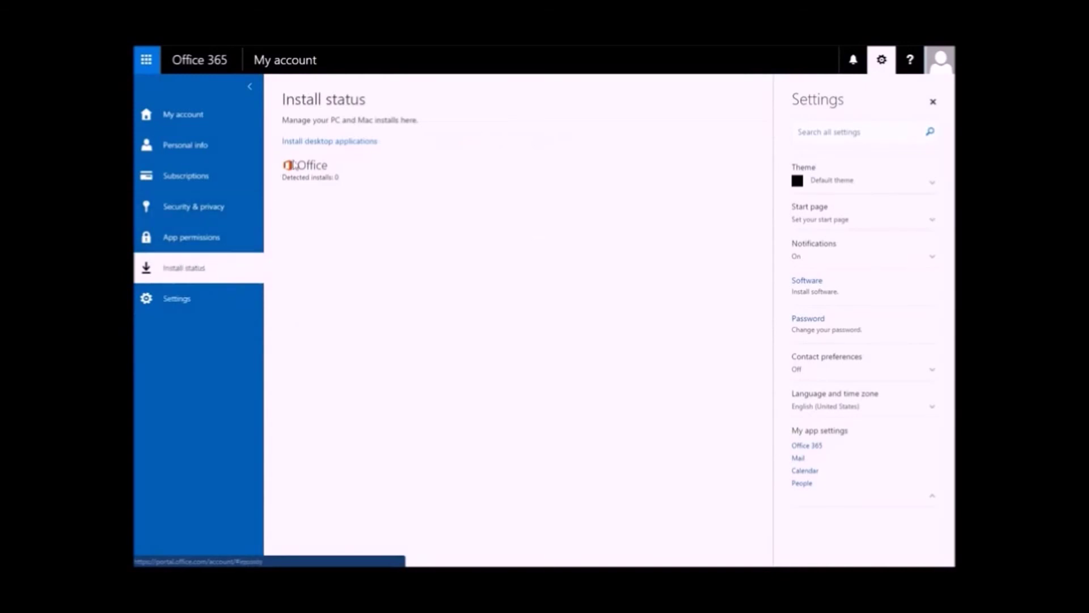
pyautogui.click(309, 146)
pyautogui.click(512, 314)
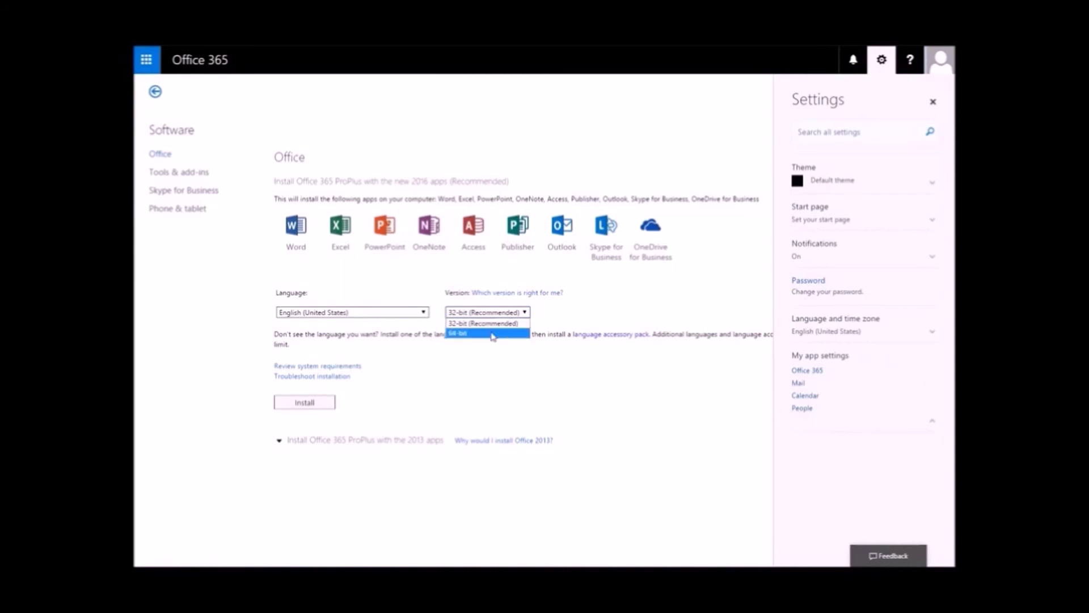
# Keep the 32-bit (Recommended) version and start downloading the Office desktop installer
pyautogui.click(604, 299)
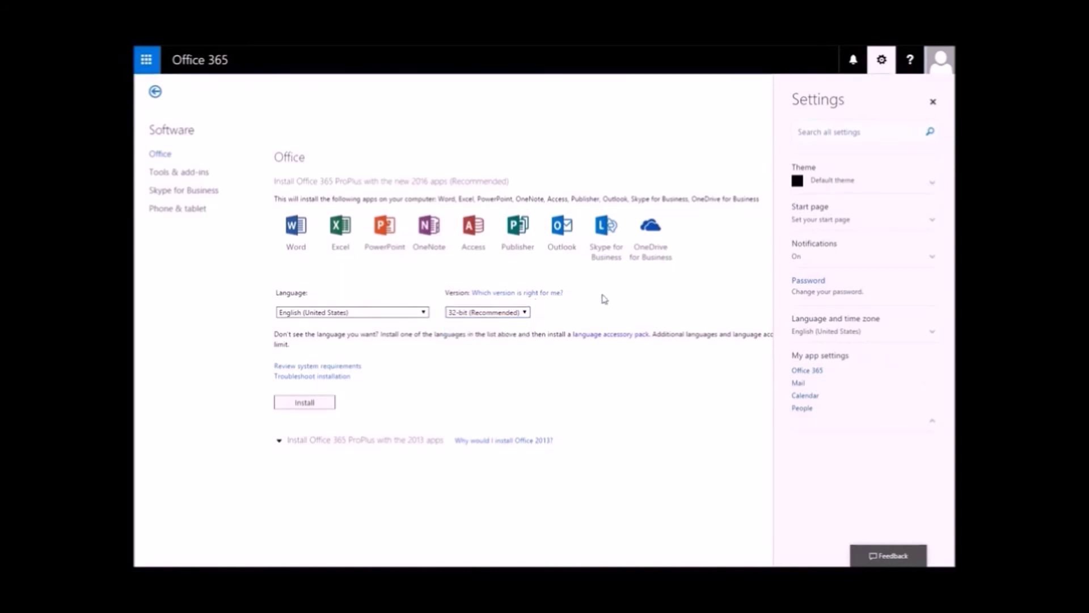
pyautogui.click(295, 402)
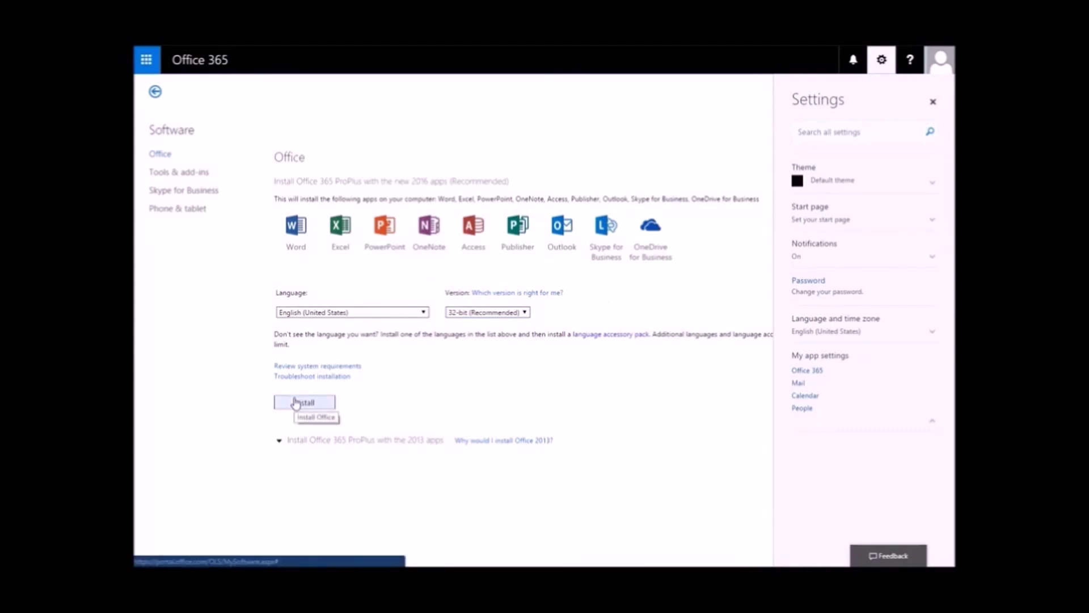
pyautogui.click(295, 402)
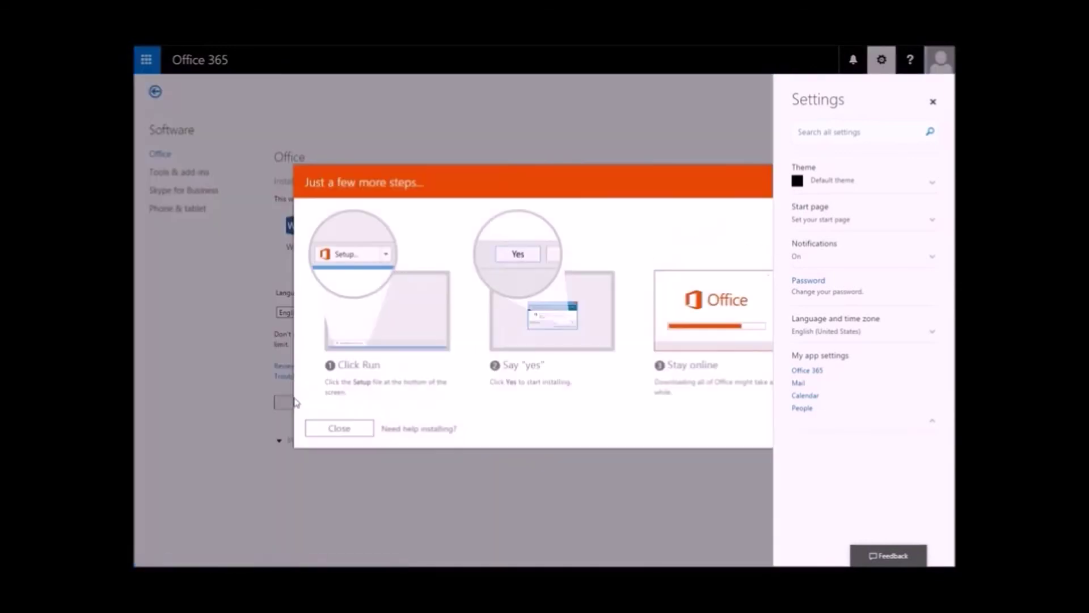